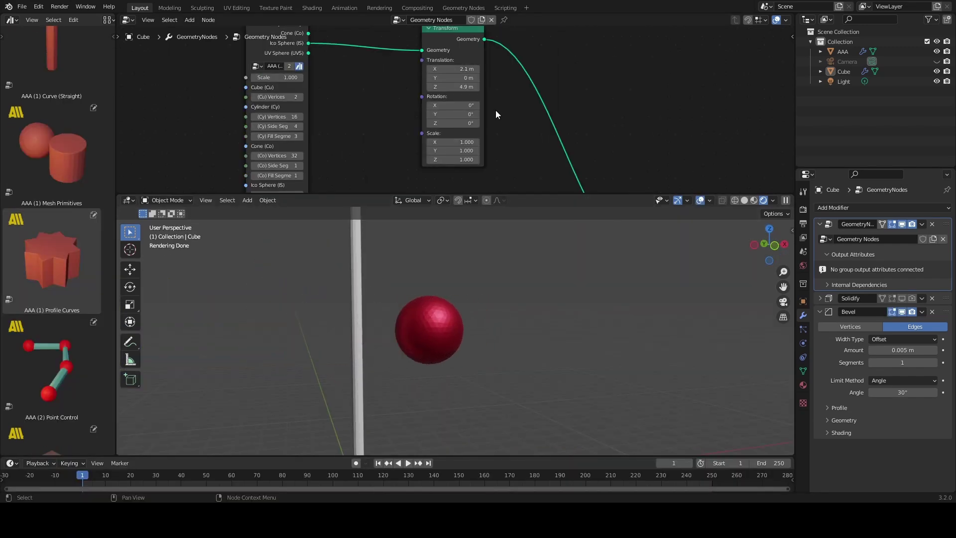
Step: Scroll through the Erindale Toolkit page before switching to the Suzanne example file
{"action": "scroll", "coordinate": [496, 114], "scroll_direction": "down", "scroll_amount": 2}
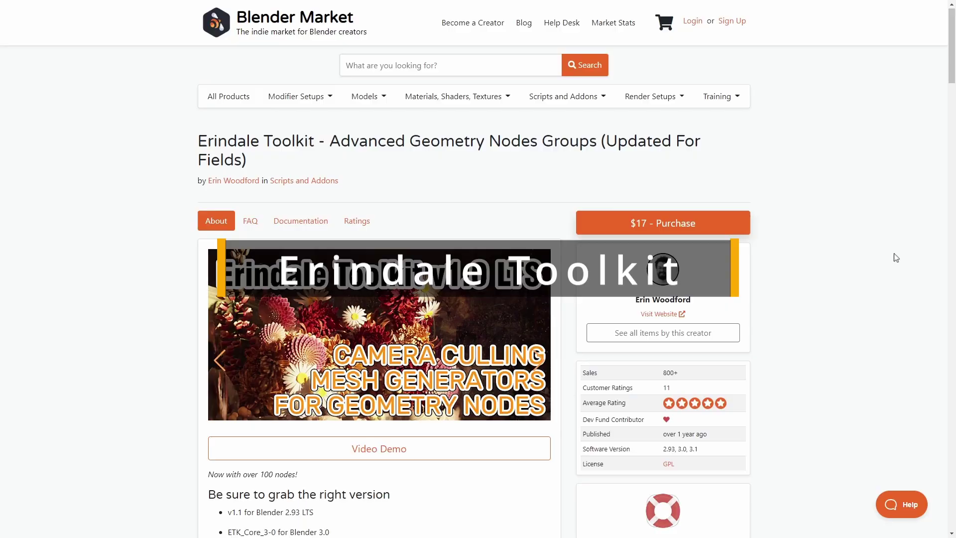
{"action": "scroll", "coordinate": [886, 372], "scroll_direction": "down", "scroll_amount": 4}
{"action": "scroll", "coordinate": [685, 318], "scroll_direction": "down", "scroll_amount": 10}
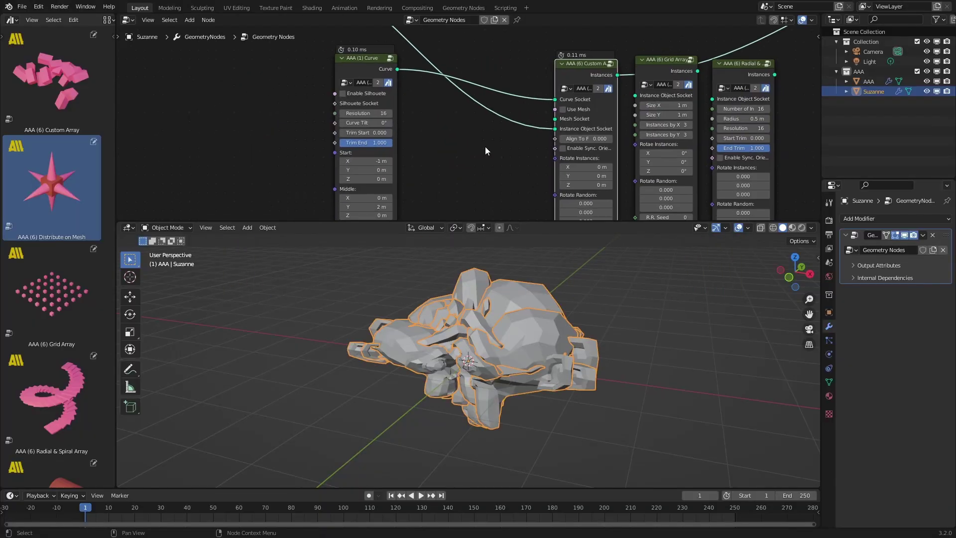
Step: Shrink the Suzanne copies by changing the AAA Transform scale from 10 to 1
{"action": "middle_click_drag", "start_coordinate": [485, 151], "coordinate": [373, 175]}
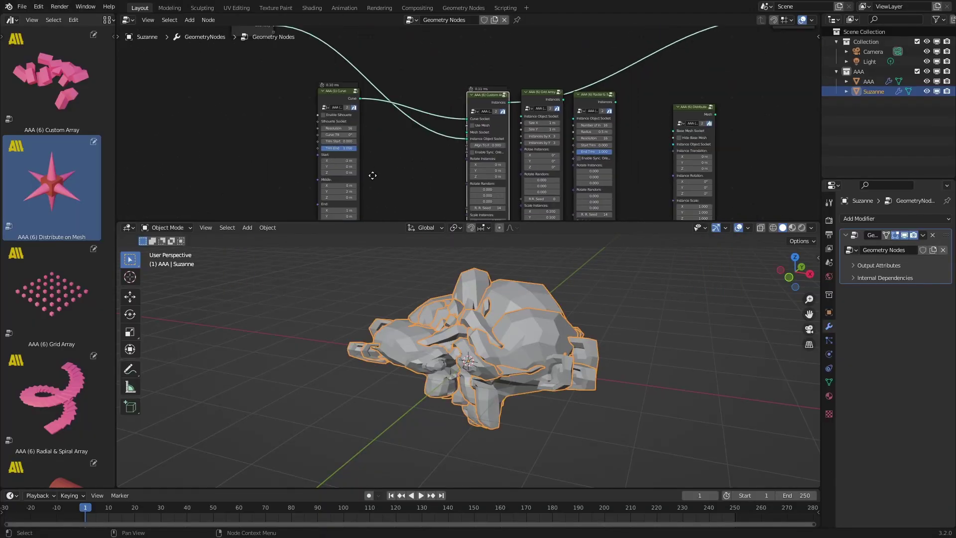
{"action": "scroll", "coordinate": [374, 175], "scroll_direction": "down", "scroll_amount": 2}
{"action": "middle_click_drag", "start_coordinate": [351, 107], "coordinate": [396, 121]}
{"action": "scroll", "coordinate": [396, 121], "scroll_direction": "up", "scroll_amount": 3}
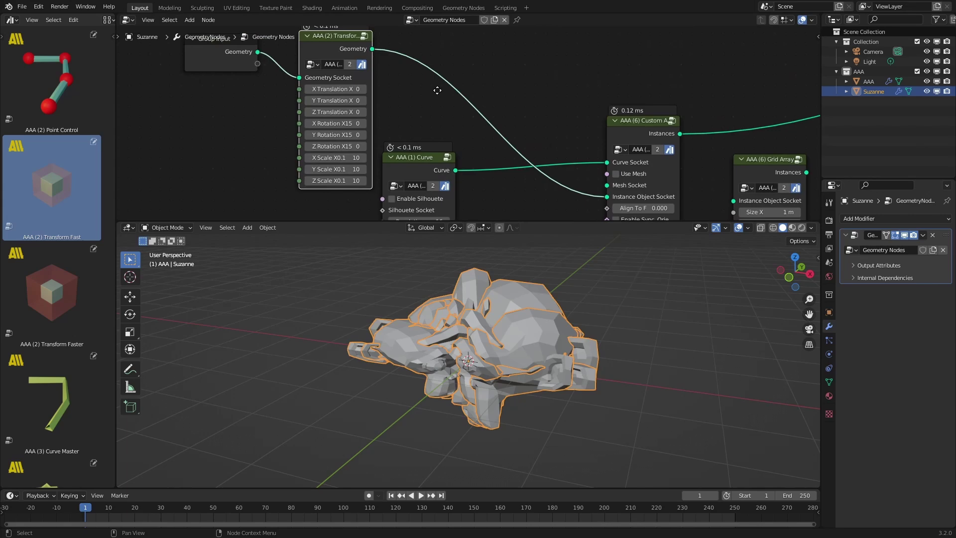
{"action": "middle_click_drag", "start_coordinate": [435, 89], "coordinate": [466, 85]}
{"action": "scroll", "coordinate": [476, 327], "scroll_direction": "up", "scroll_amount": 4}
Step: Enable Sync. Orientation so the copies follow the curve, and set Curve Fillet to 0.51 m
{"action": "left_click", "coordinate": [480, 362]}
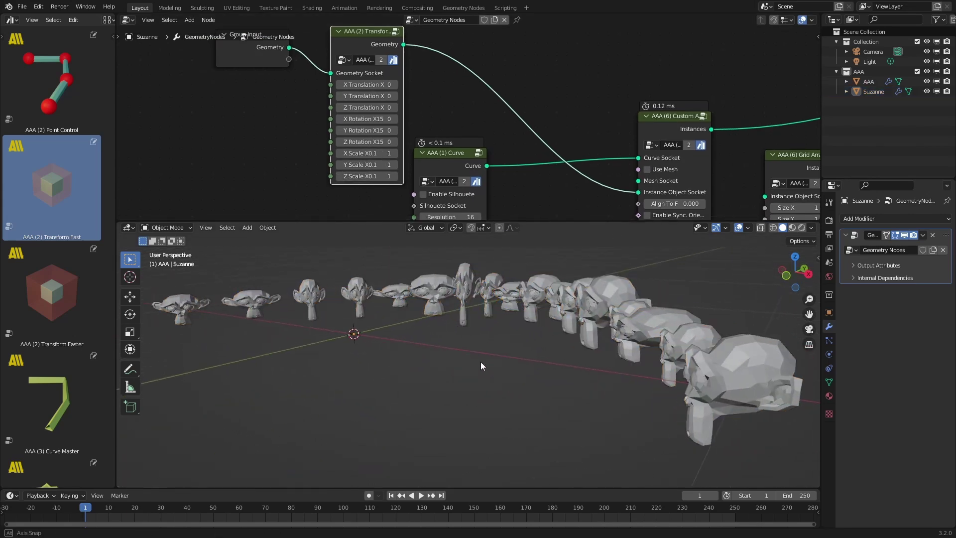
{"action": "middle_click_drag", "start_coordinate": [573, 200], "coordinate": [408, 84]}
{"action": "left_click", "coordinate": [448, 124]}
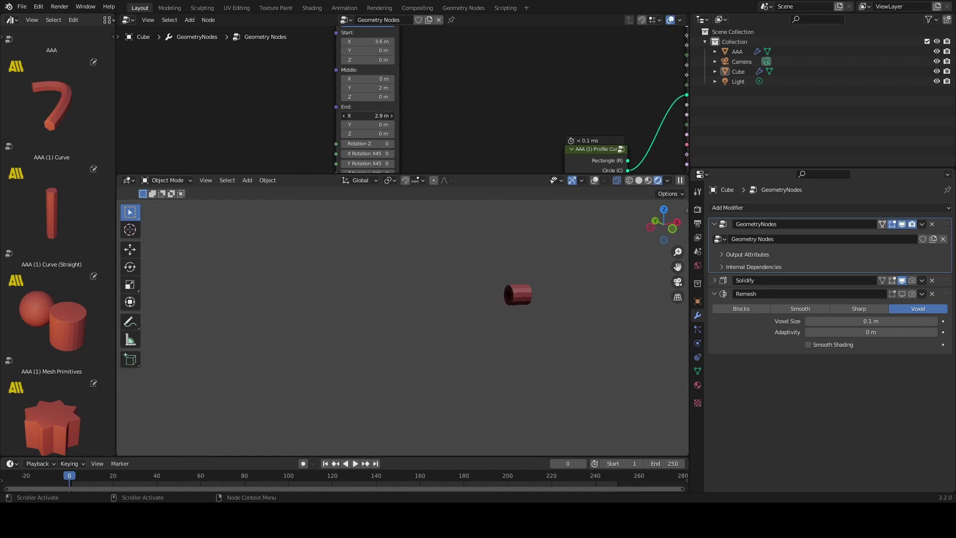
{"action": "scroll", "coordinate": [367, 109], "scroll_direction": "down", "scroll_amount": 5, "text": "ctrl"}
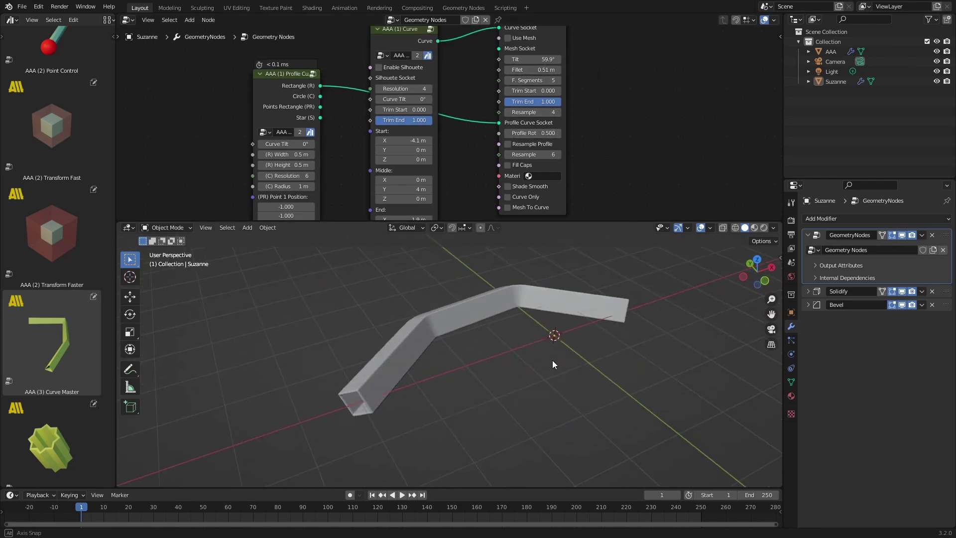
{"action": "left_click_drag", "start_coordinate": [540, 222], "coordinate": [539, 267]}
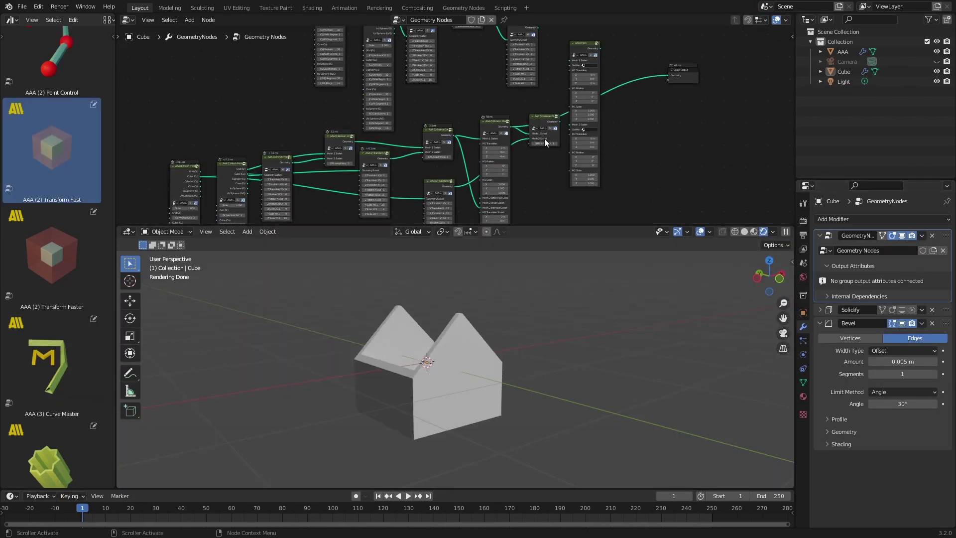
Step: Link the house geometry to Group Output and widen it with X Scale 3
{"action": "left_click_drag", "start_coordinate": [670, 78], "coordinate": [669, 76]}
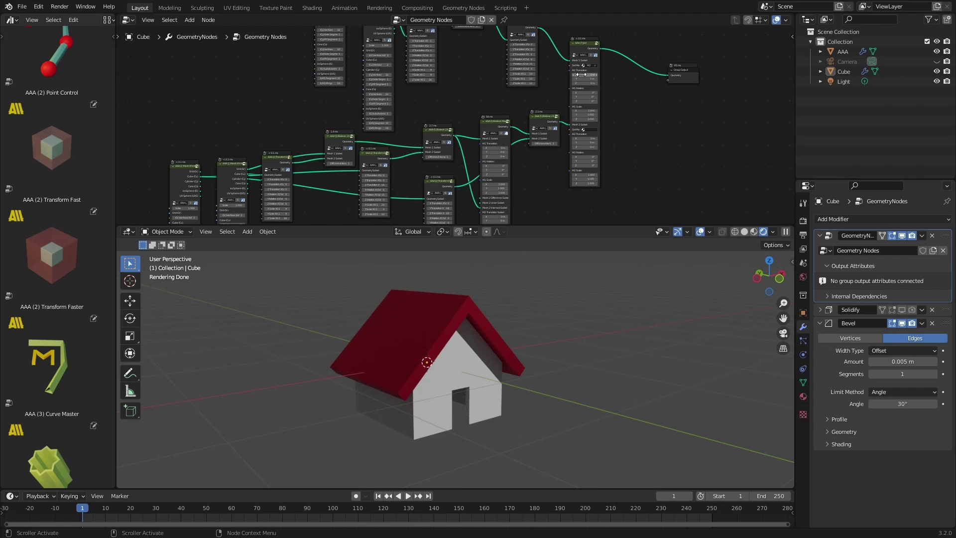
{"action": "scroll", "coordinate": [473, 149], "scroll_direction": "up", "scroll_amount": 4}
{"action": "left_click", "coordinate": [460, 162]}
{"action": "middle_click_drag", "start_coordinate": [498, 349], "coordinate": [527, 357]}
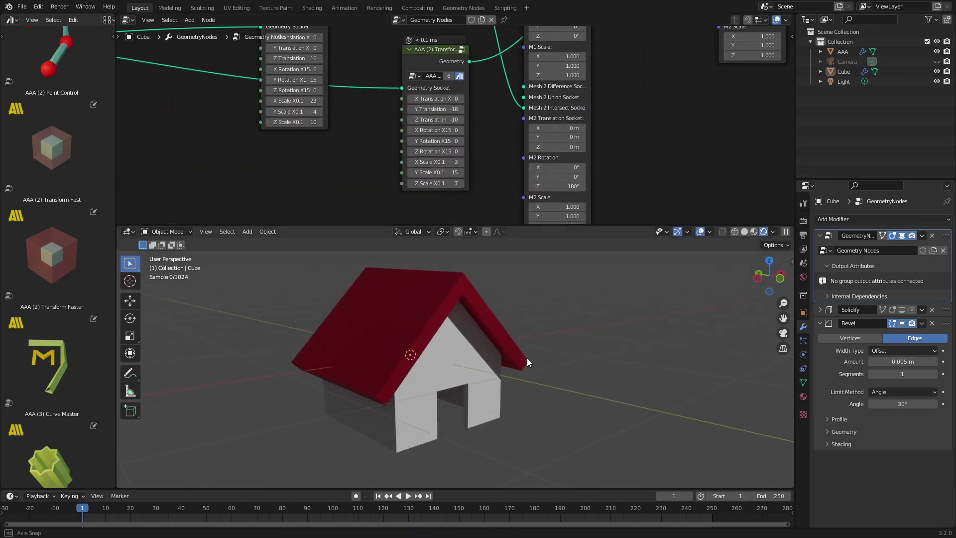
Step: Apply the GeometryNodes modifier and duplicate the resulting house mesh
{"action": "left_click", "coordinate": [915, 246]}
{"action": "scroll", "coordinate": [424, 388], "scroll_direction": "down", "scroll_amount": 3}
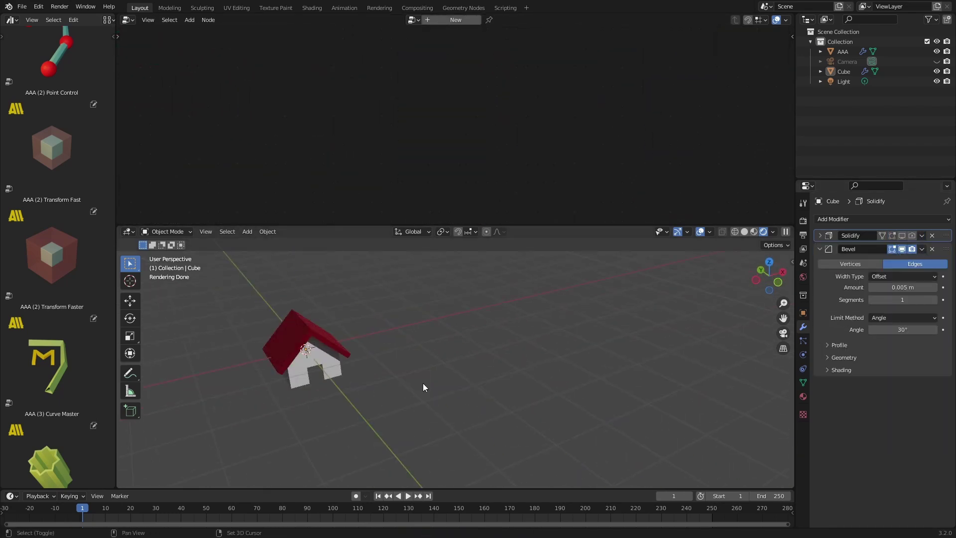
{"action": "key", "text": "shift+d"}
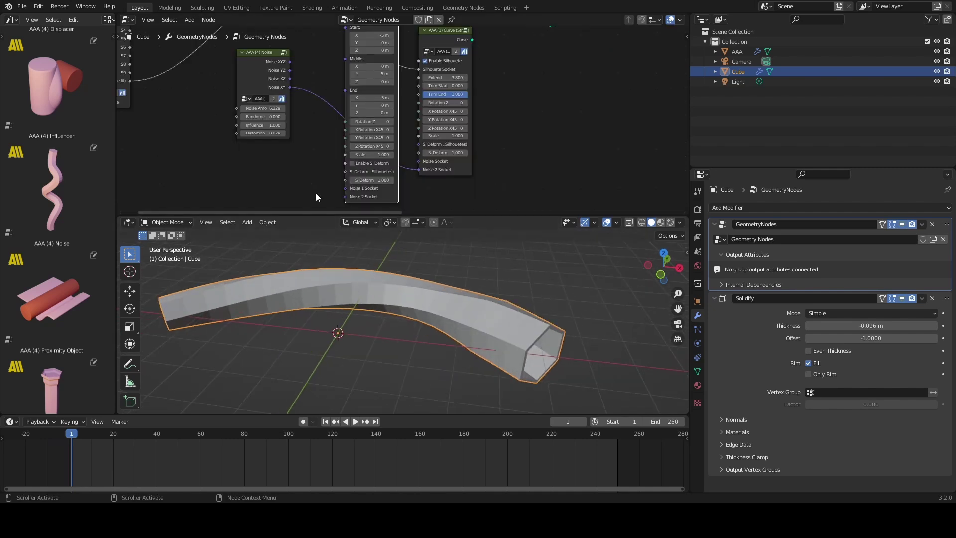
Step: Connect Noise XY to Noise 1 Socket and drive Randomize with #frame/35
{"action": "mouse_move", "coordinate": [338, 184]}
{"action": "left_mouse_down"}
{"action": "mouse_move", "coordinate": [333, 163]}
{"action": "mouse_move", "coordinate": [322, 163]}
{"action": "left_mouse_up"}
{"action": "scroll", "coordinate": [258, 116], "scroll_direction": "up", "scroll_amount": 3}
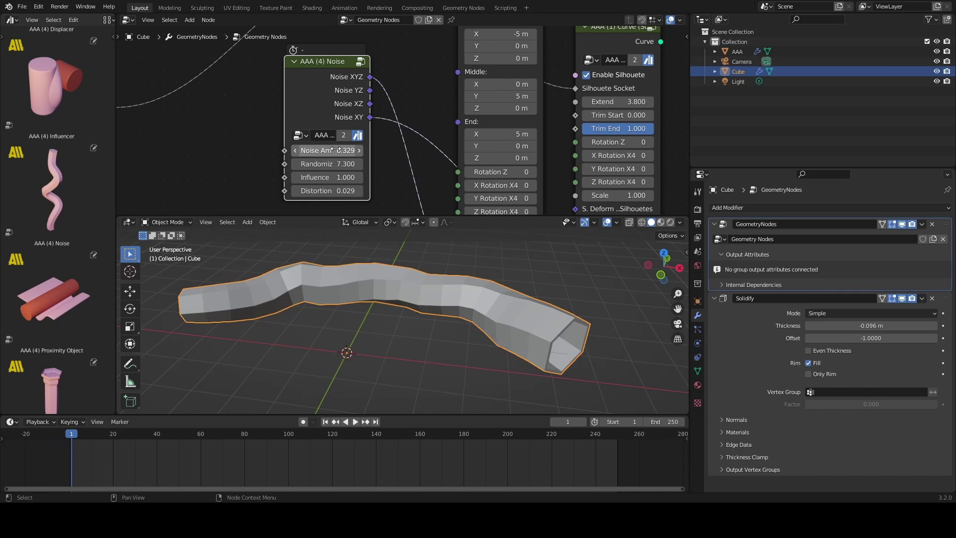
{"action": "type", "text": "35"}
{"action": "key", "text": "Return"}
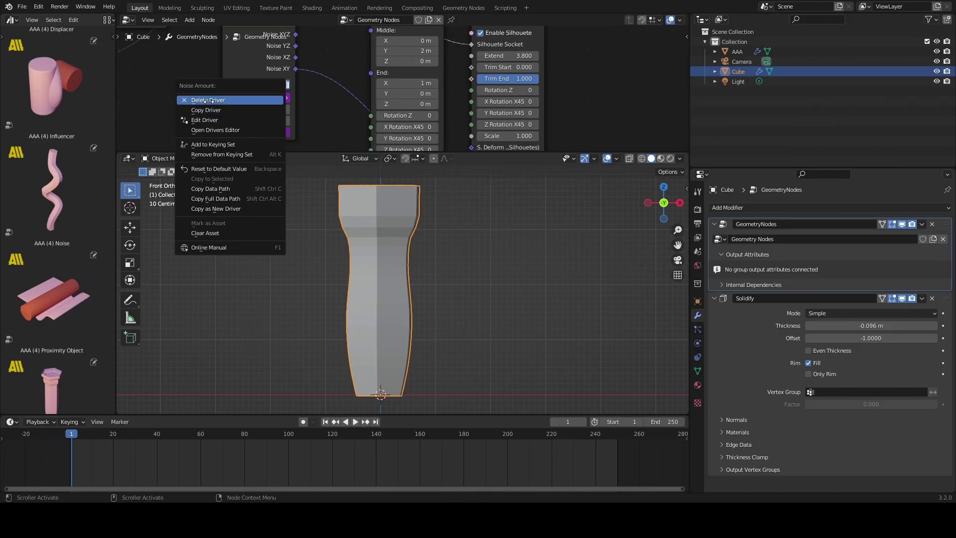
Step: Delete the drivers on Noise Amount and Distortion
{"action": "left_click", "coordinate": [207, 100]}
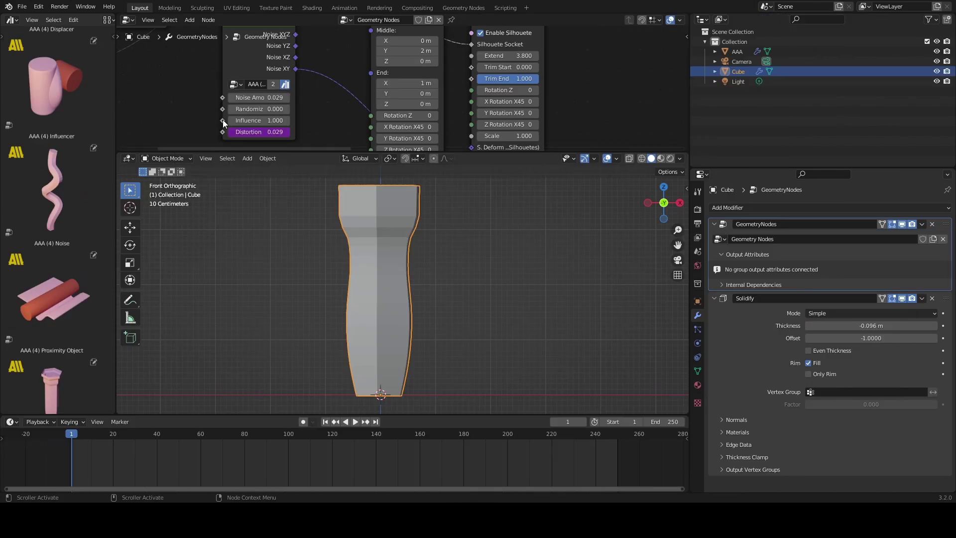
{"action": "right_click", "coordinate": [253, 132]}
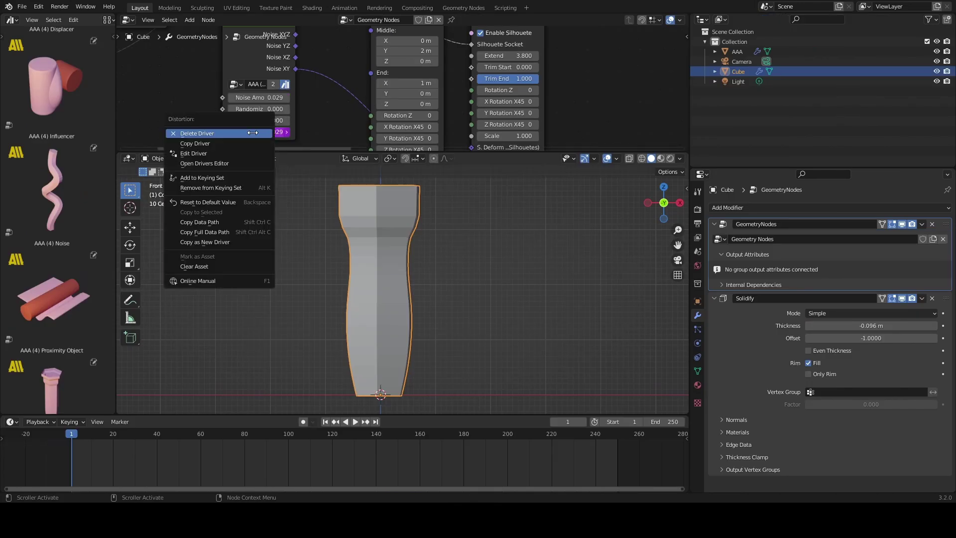
{"action": "left_click", "coordinate": [201, 133]}
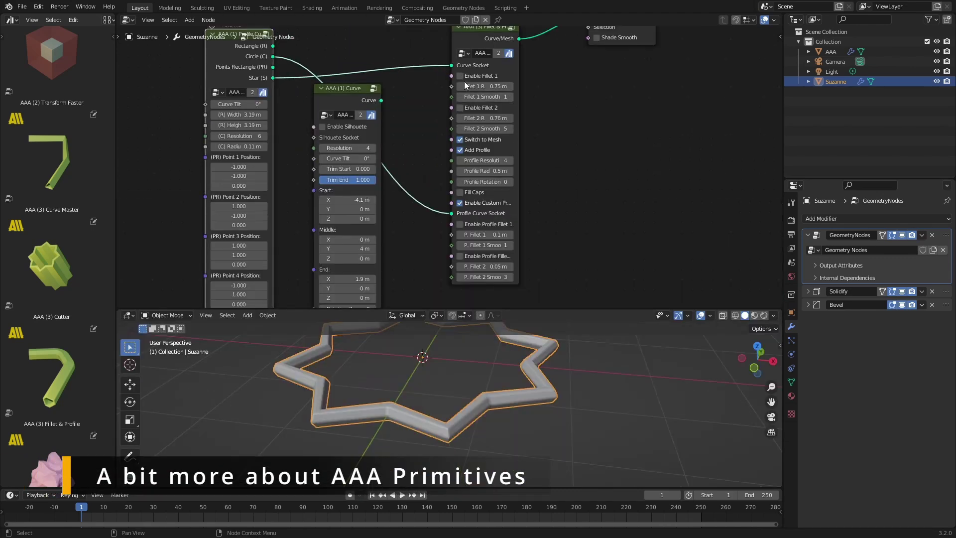
Step: Enable Fillet 1 on the Fillet & Profile node with 0.24 m radius and smoothing 9
{"action": "left_click", "coordinate": [460, 76]}
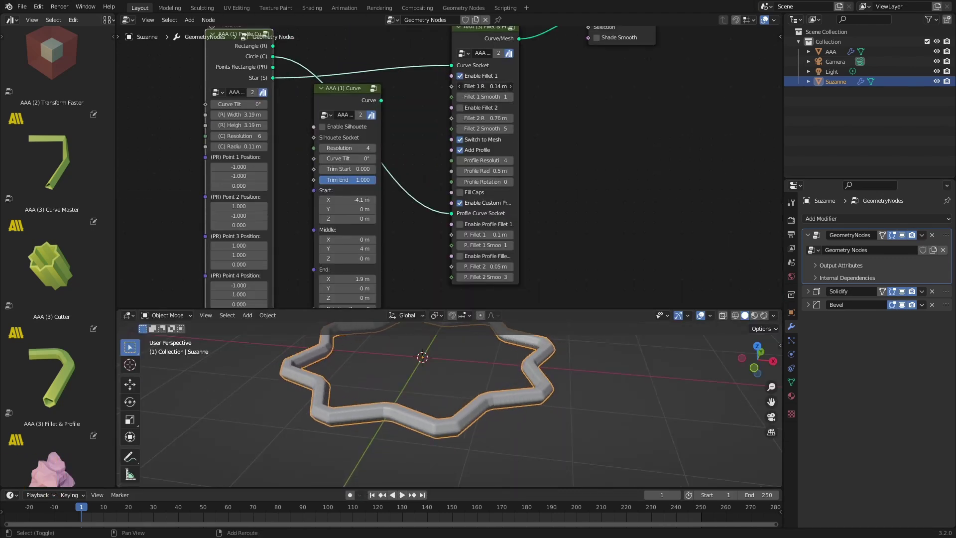
{"action": "scroll", "coordinate": [607, 385], "scroll_direction": "up", "scroll_amount": 3}
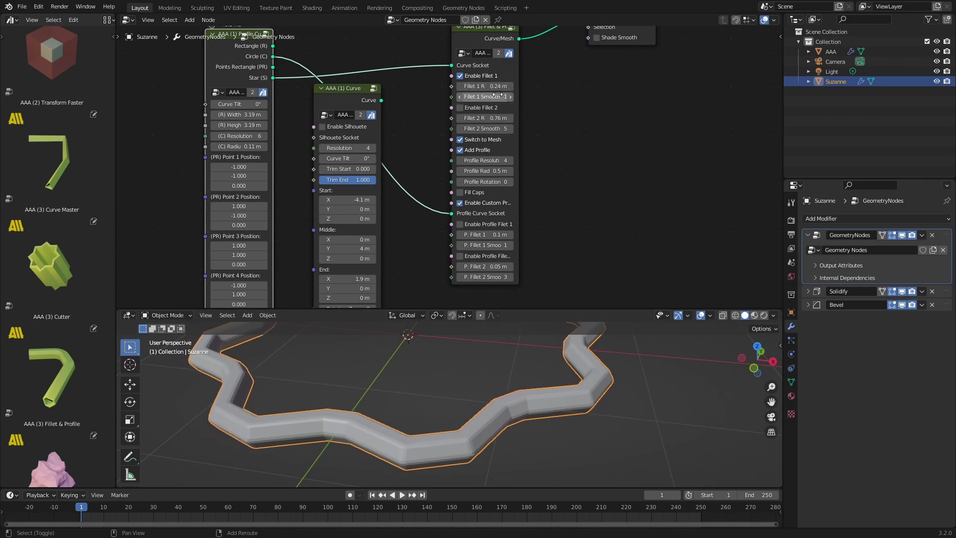
{"action": "scroll", "coordinate": [571, 400], "scroll_direction": "down", "scroll_amount": 3}
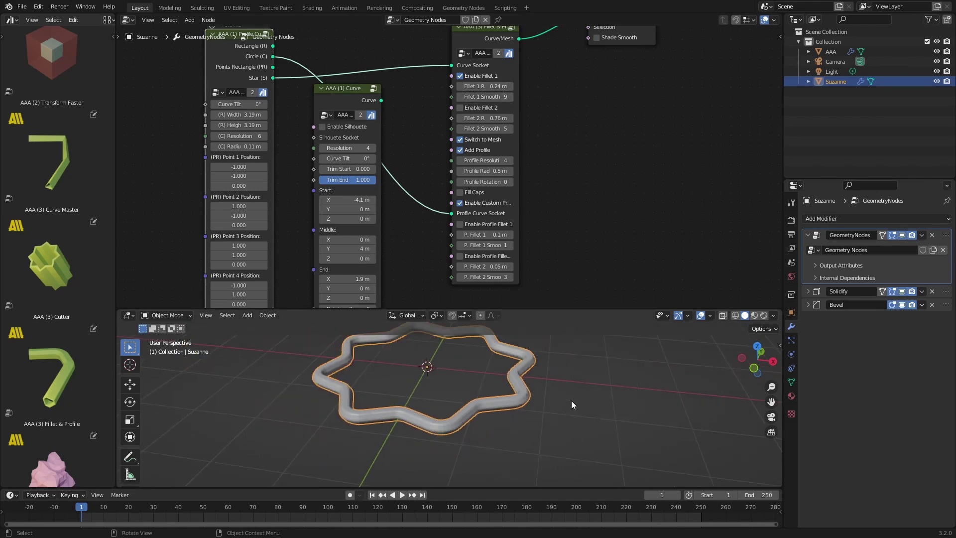
{"action": "middle_click_drag", "start_coordinate": [571, 400], "coordinate": [611, 388]}
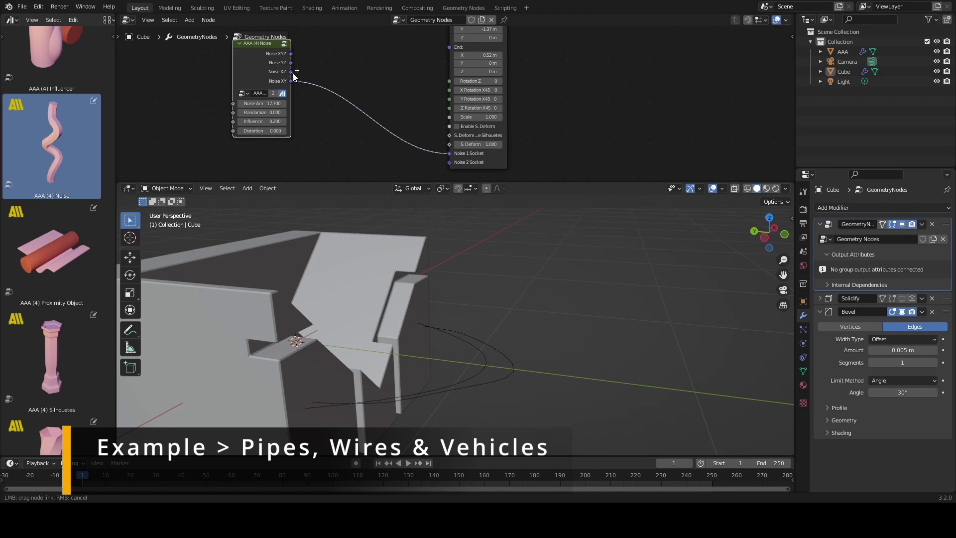
Step: Scroll past the pipes and boolean building examples to the AAA Transform cube file
{"action": "scroll", "coordinate": [533, 133], "scroll_direction": "down", "scroll_amount": 5}
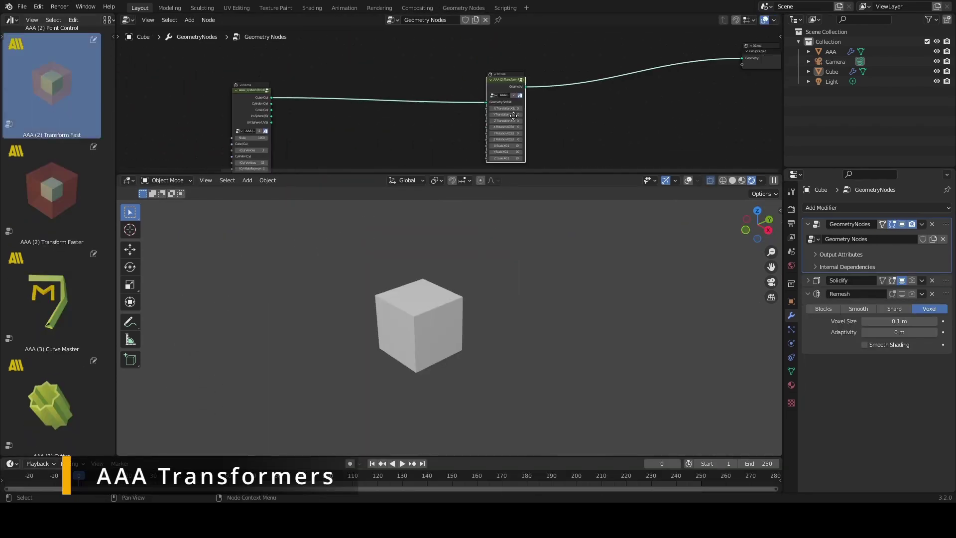
Step: Set the Transform node's X Translation to -2 and Z Translation to 2
{"action": "scroll", "coordinate": [513, 116], "scroll_direction": "up", "scroll_amount": 2}
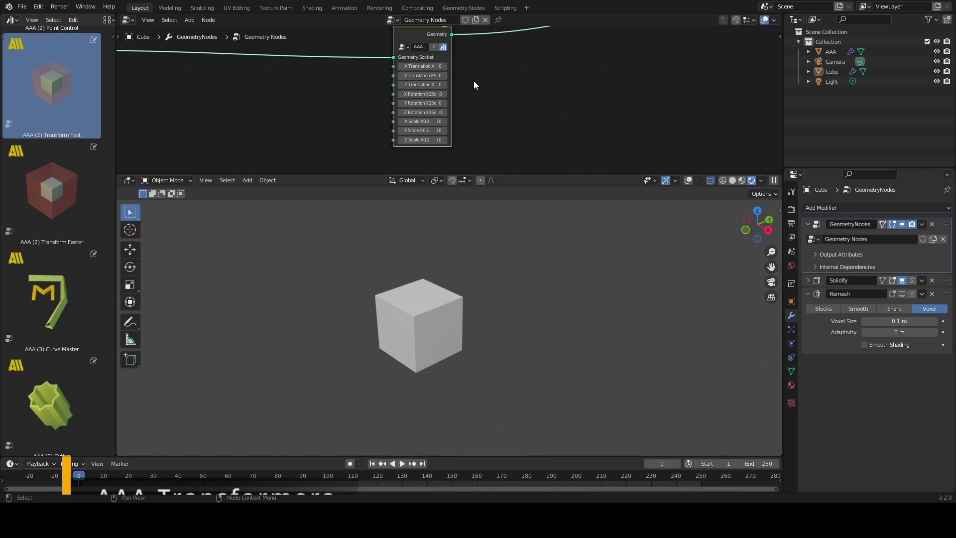
{"action": "mouse_move", "coordinate": [420, 75]}
{"action": "left_mouse_down"}
{"action": "mouse_move", "coordinate": [438, 75]}
{"action": "mouse_move", "coordinate": [420, 79]}
{"action": "left_mouse_up"}
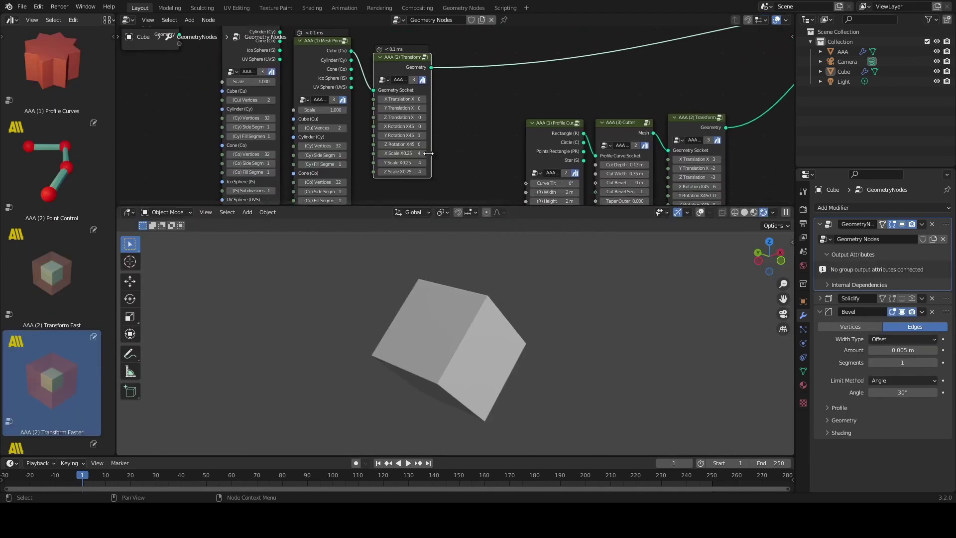
{"action": "scroll", "coordinate": [381, 118], "scroll_direction": "up", "scroll_amount": 3}
{"action": "left_click_drag", "start_coordinate": [381, 118], "coordinate": [358, 93]}
{"action": "scroll", "coordinate": [517, 137], "scroll_direction": "down", "scroll_amount": 5}
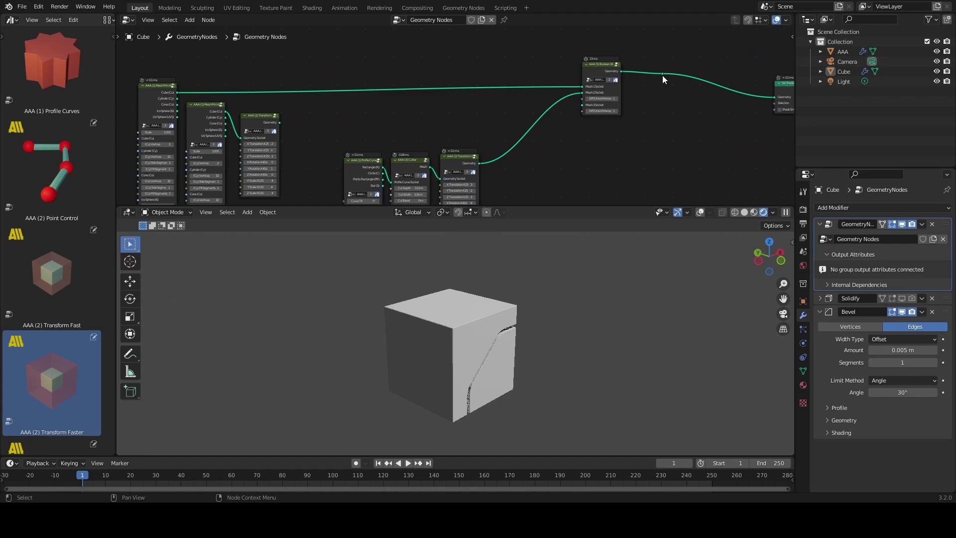
Step: Orbit and zoom to a front view of the cube's grooved face
{"action": "middle_click_drag", "start_coordinate": [581, 283], "coordinate": [545, 339]}
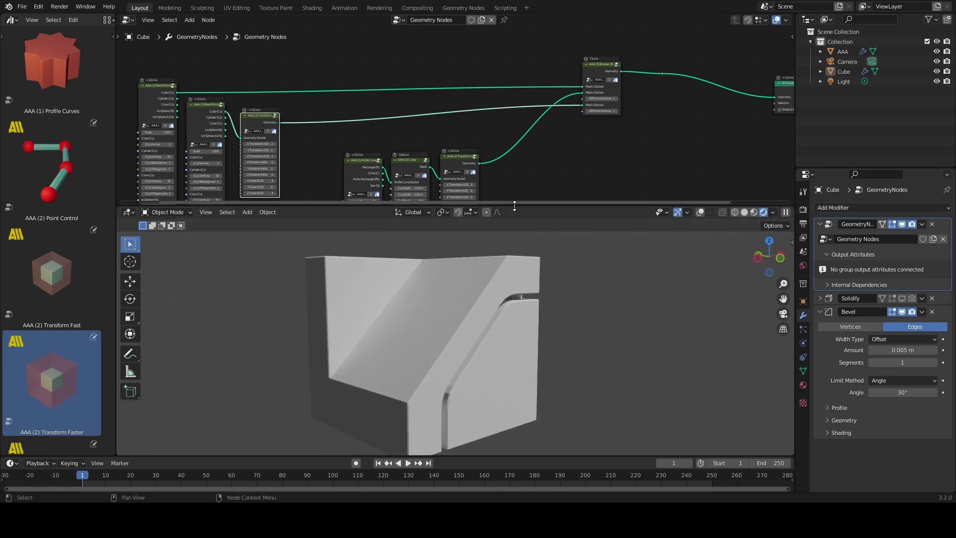
{"action": "left_click_drag", "start_coordinate": [498, 205], "coordinate": [498, 181]}
{"action": "middle_click_drag", "start_coordinate": [485, 321], "coordinate": [557, 335]}
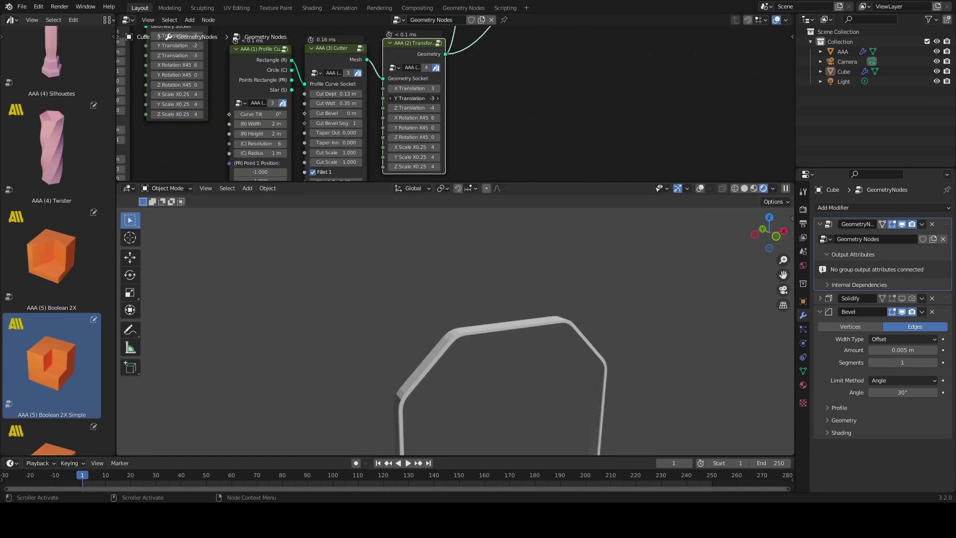
Step: Set the groove cutters' Y Translation to -2 and -6, then orbit the grooved block
{"action": "left_click_drag", "start_coordinate": [416, 98], "coordinate": [423, 91]}
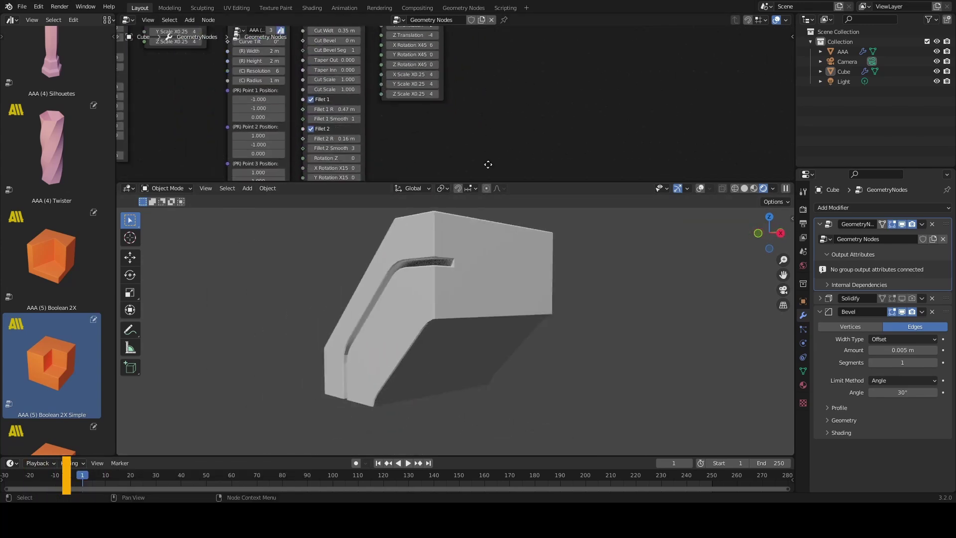
{"action": "left_click_drag", "start_coordinate": [413, 77], "coordinate": [388, 76]}
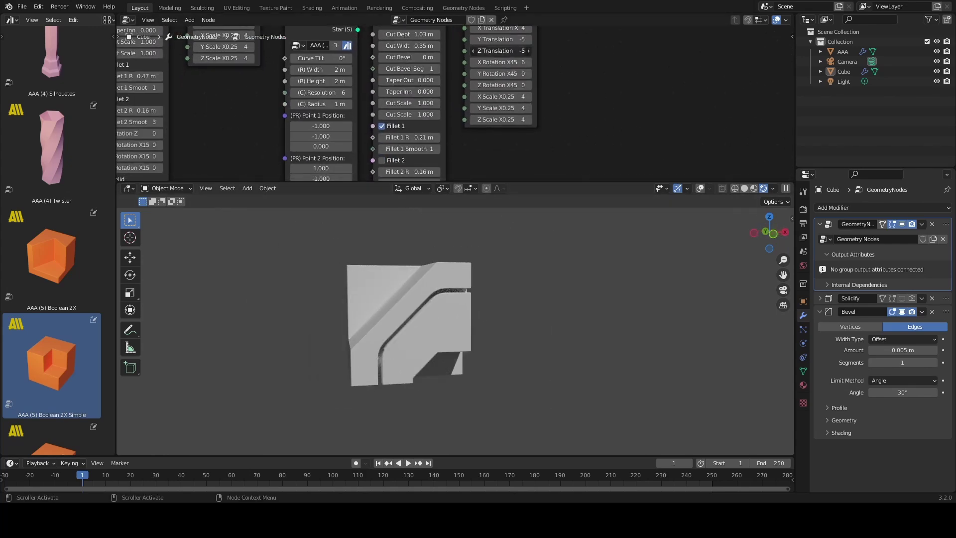
{"action": "mouse_move", "coordinate": [552, 333]}
{"action": "middle_mouse_down"}
{"action": "mouse_move", "coordinate": [575, 324]}
{"action": "mouse_move", "coordinate": [545, 333]}
{"action": "middle_mouse_up"}
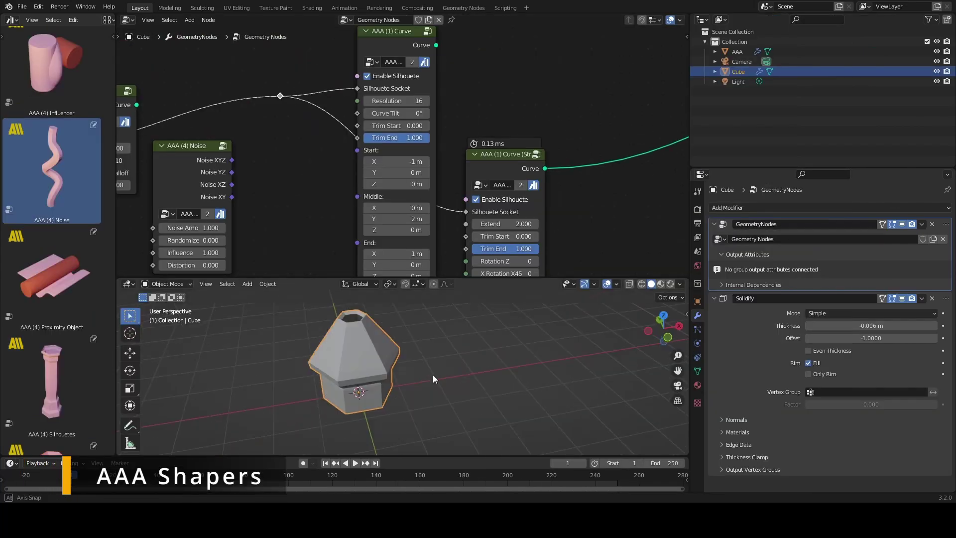
Step: Drag a point on the Silhouettes profile curve to turn the pedestal into a twisted cup-like vase
{"action": "middle_click_drag", "start_coordinate": [433, 378], "coordinate": [429, 368]}
{"action": "scroll", "coordinate": [189, 64], "scroll_direction": "down", "scroll_amount": 3}
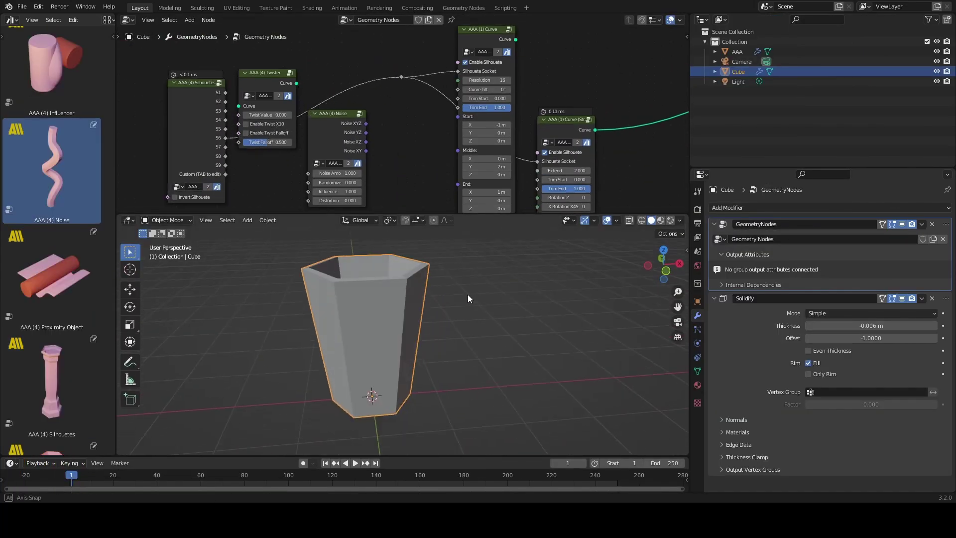
{"action": "scroll", "coordinate": [310, 164], "scroll_direction": "up", "scroll_amount": 4}
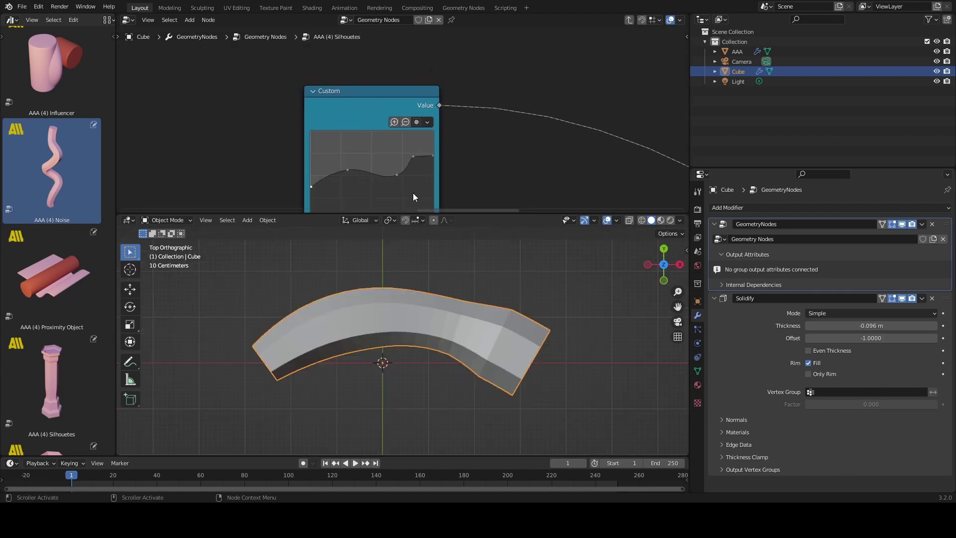
{"action": "left_click_drag", "start_coordinate": [413, 193], "coordinate": [407, 151]}
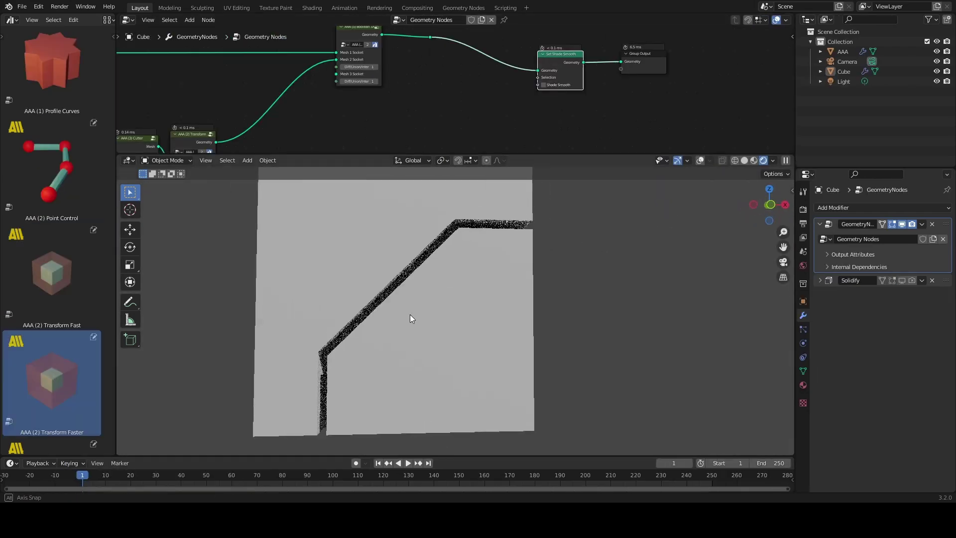
Step: Add a Bevel modifier to the grooved cube and orbit to inspect the rounded cut edges
{"action": "left_click", "coordinate": [826, 208]}
{"action": "left_click", "coordinate": [746, 238]}
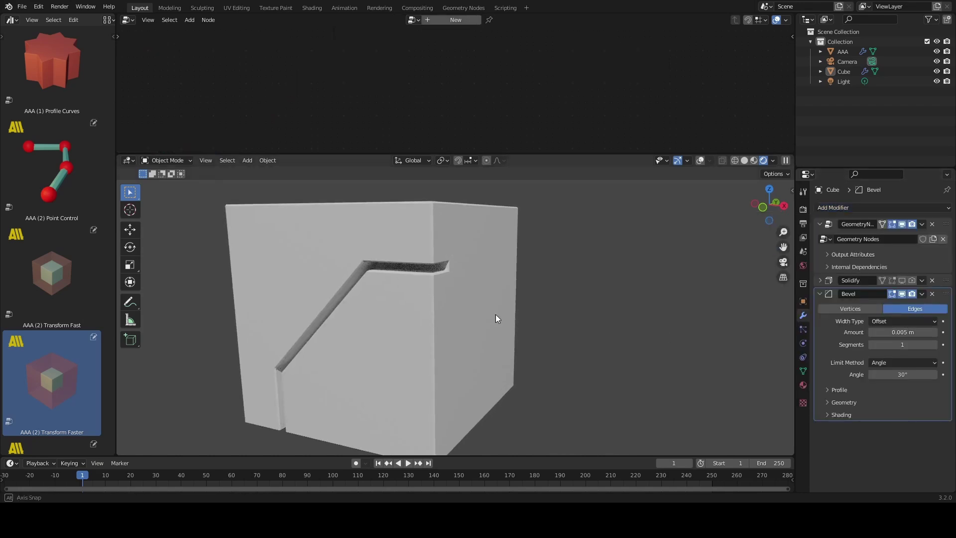
{"action": "middle_click_drag", "start_coordinate": [494, 314], "coordinate": [527, 293]}
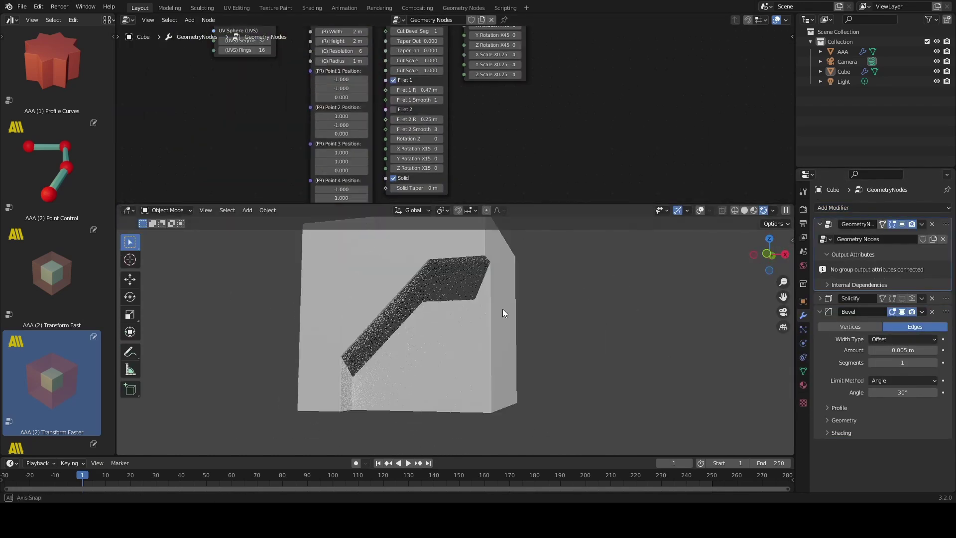
{"action": "middle_click_drag", "start_coordinate": [503, 309], "coordinate": [453, 325]}
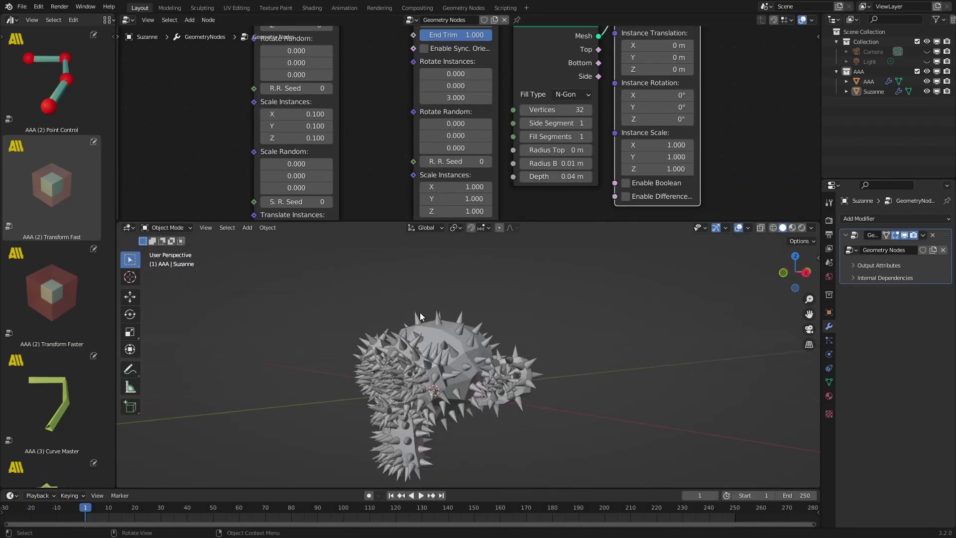
Step: Set the Cone node's Radius Top for the spikes on Suzanne to 0.001 m
{"action": "middle_click_drag", "start_coordinate": [420, 317], "coordinate": [664, 353]}
{"action": "left_click_drag", "start_coordinate": [552, 150], "coordinate": [573, 150], "text": "shift"}
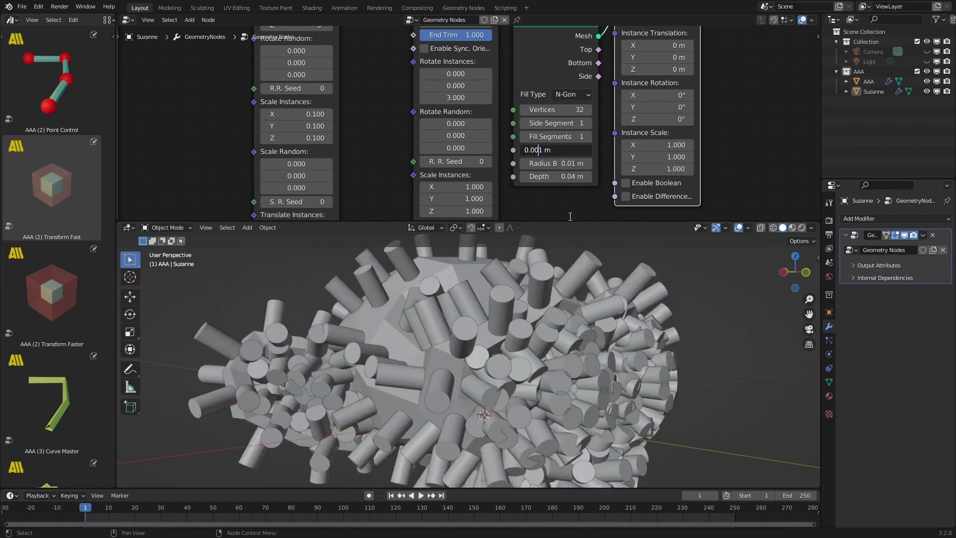
{"action": "key", "text": "Tab"}
{"action": "key", "text": "Return"}
Step: Orbit around the spiky Suzanne copies and bring the node tree into view
{"action": "middle_click_drag", "start_coordinate": [642, 428], "coordinate": [578, 348]}
{"action": "scroll", "coordinate": [545, 178], "scroll_direction": "down", "scroll_amount": 5}
{"action": "scroll", "coordinate": [545, 174], "scroll_direction": "up", "scroll_amount": 4}
{"action": "middle_click_drag", "start_coordinate": [226, 120], "coordinate": [337, 132]}
{"action": "scroll", "coordinate": [579, 183], "scroll_direction": "up", "scroll_amount": 6}
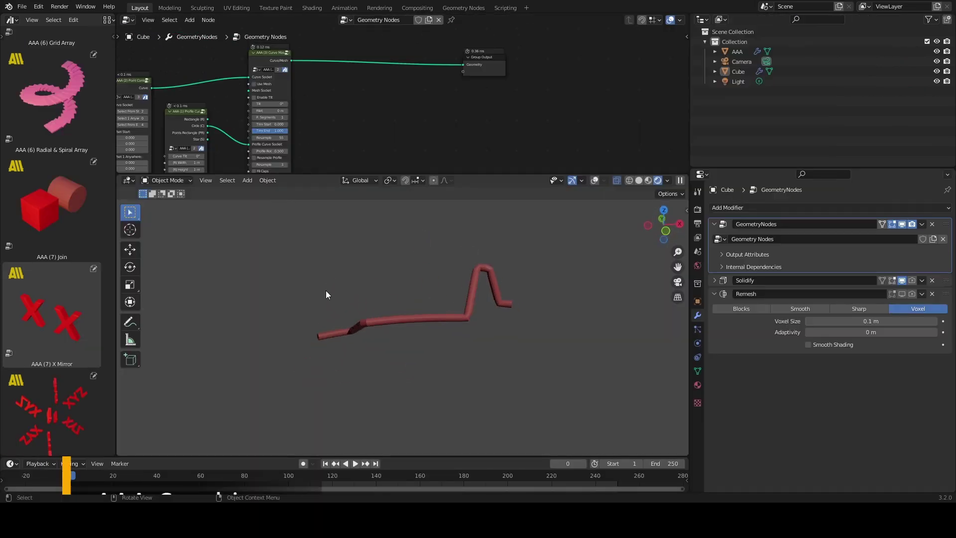
Step: Add the AAA (7) Y Mirror group to mirror the red curve, then save the file
{"action": "middle_click_drag", "start_coordinate": [448, 298], "coordinate": [396, 339]}
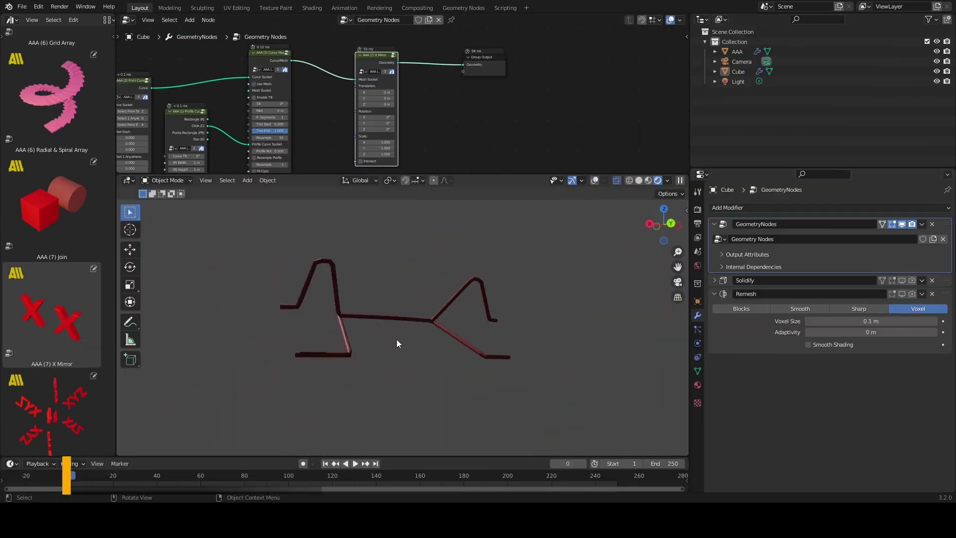
{"action": "scroll", "coordinate": [51, 299], "scroll_direction": "down", "scroll_amount": 5}
{"action": "left_click_drag", "start_coordinate": [52, 399], "coordinate": [467, 116]}
{"action": "middle_click_drag", "start_coordinate": [518, 318], "coordinate": [539, 347]}
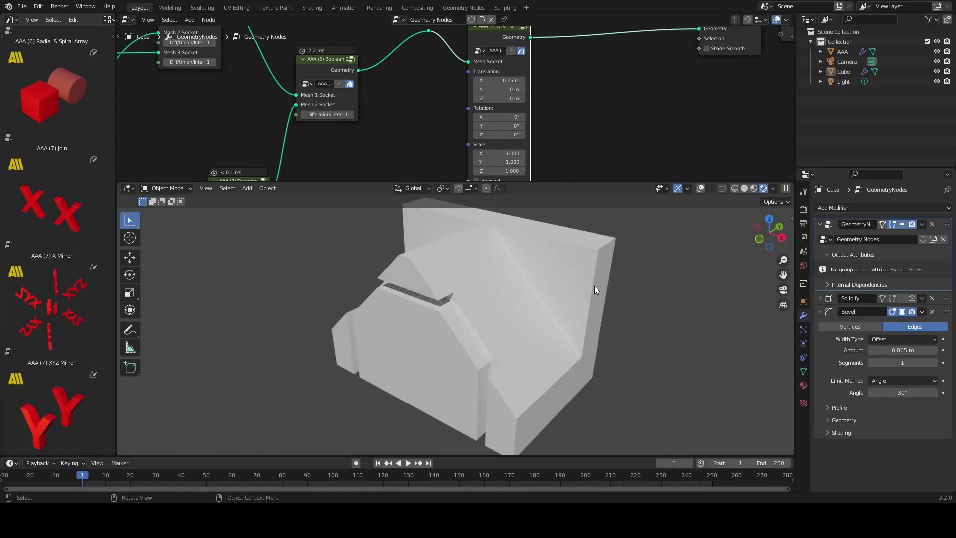
{"action": "middle_click_drag", "start_coordinate": [491, 343], "coordinate": [649, 353]}
{"action": "key", "text": "ctrl+s"}
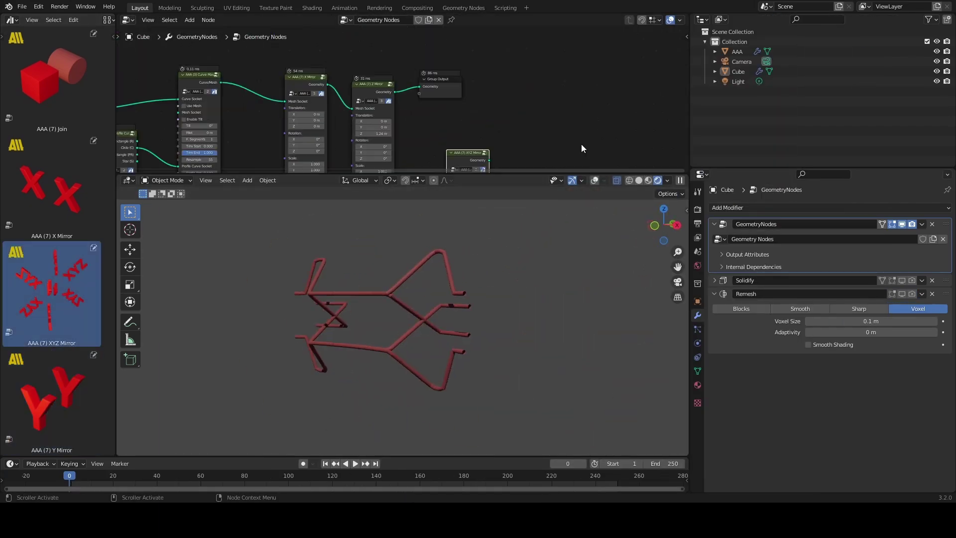
Step: Raise the XYZ Mirror's Translation X offset to 3.01 m
{"action": "key", "text": "Home"}
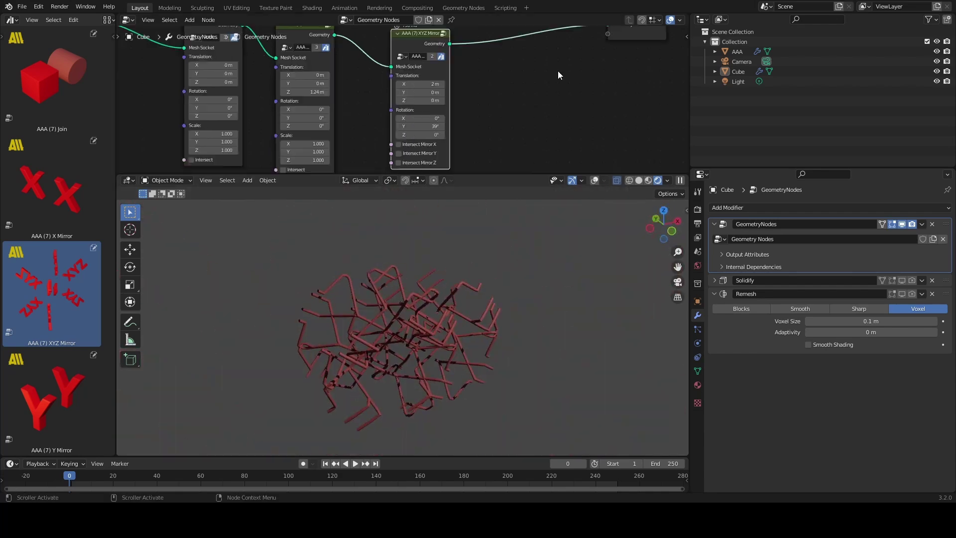
{"action": "left_click_drag", "start_coordinate": [308, 105], "coordinate": [329, 105]}
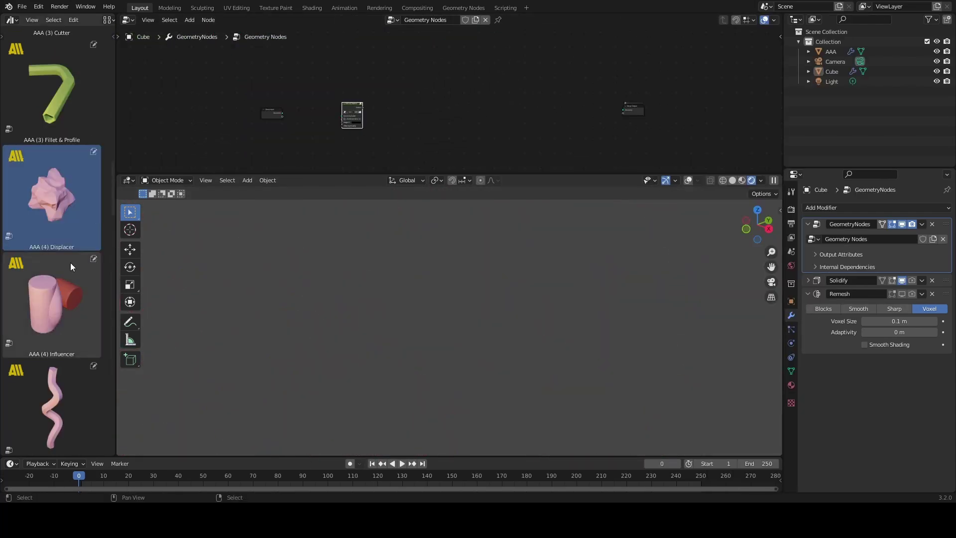
{"action": "scroll", "coordinate": [70, 262], "scroll_direction": "down", "scroll_amount": 5}
Step: Pick the Terrain Preset 1 and Mesh Primitives assets and orbit around the terrain
{"action": "left_click", "coordinate": [48, 267]}
{"action": "scroll", "coordinate": [50, 278], "scroll_direction": "up", "scroll_amount": 10}
{"action": "left_click", "coordinate": [67, 240]}
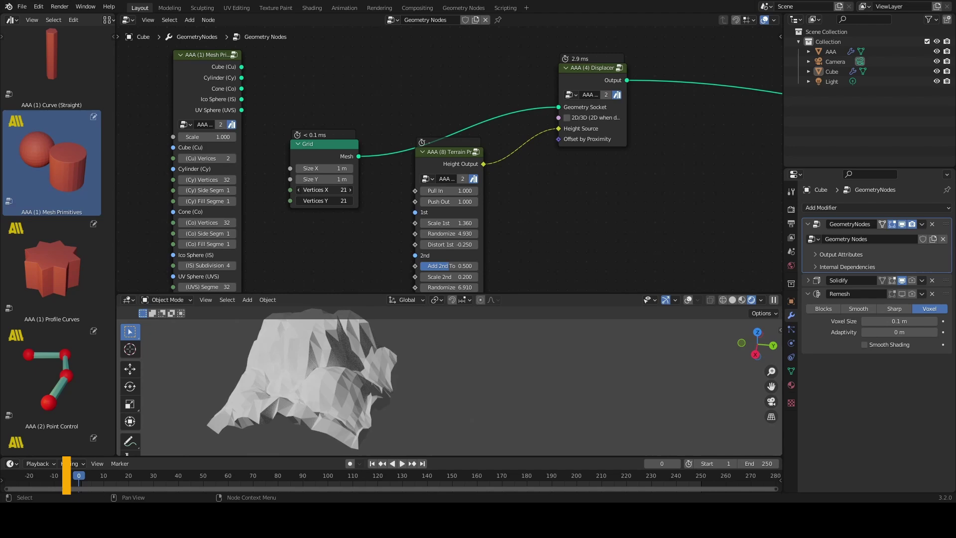
{"action": "middle_click_drag", "start_coordinate": [594, 364], "coordinate": [529, 389]}
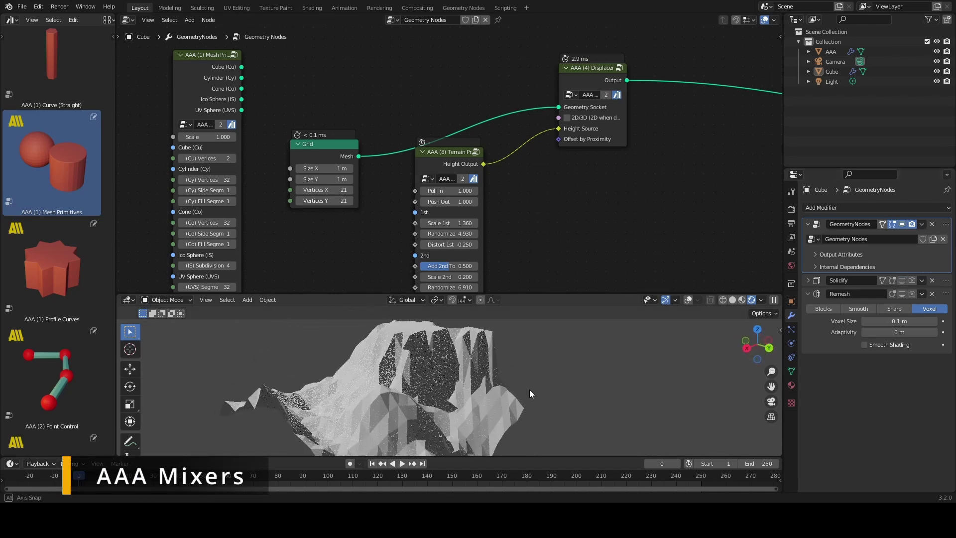
{"action": "left_click", "coordinate": [842, 207]}
{"action": "key", "text": "Escape"}
Step: Switch the Remesh modifier to Sharp, then Blocks mode, and hide it in the viewport
{"action": "left_click", "coordinate": [892, 308]}
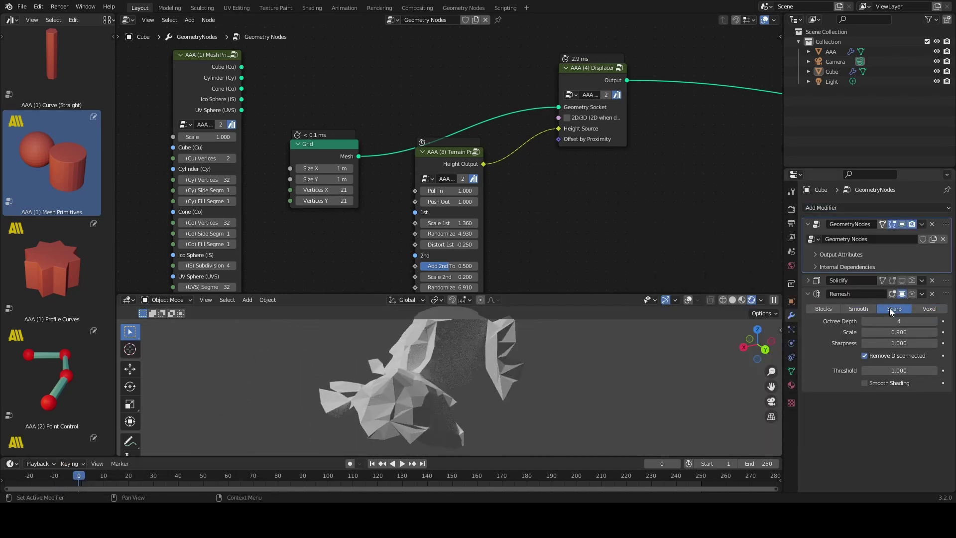
{"action": "left_click", "coordinate": [823, 309]}
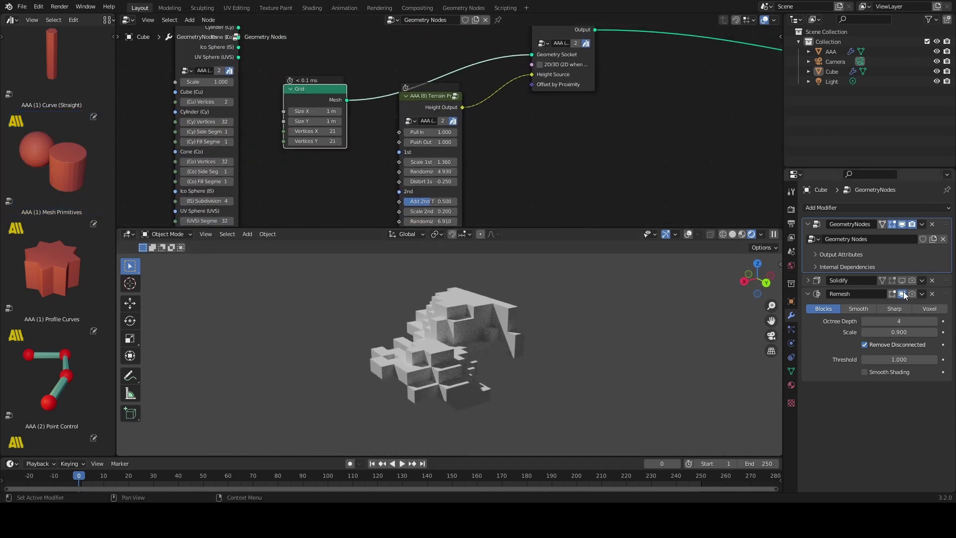
{"action": "left_click", "coordinate": [903, 295]}
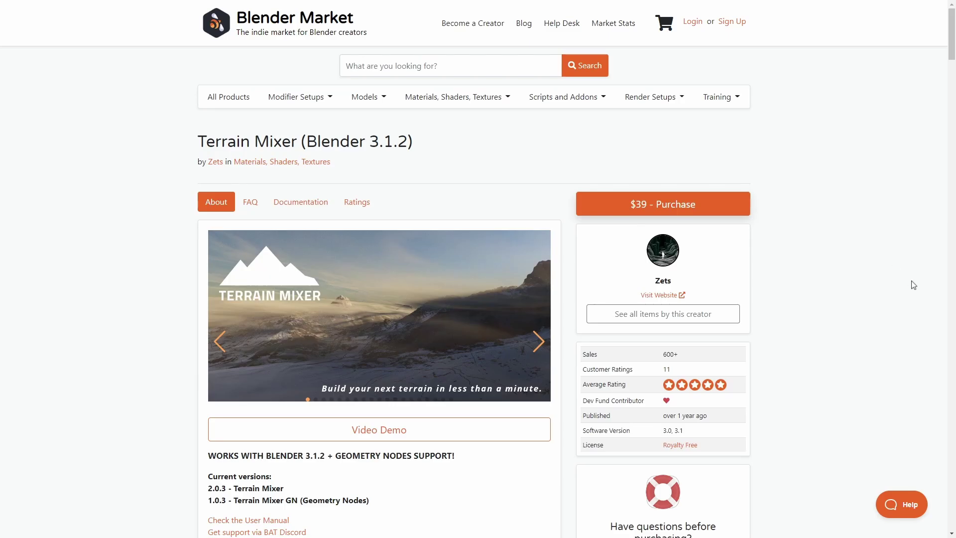
{"action": "scroll", "coordinate": [790, 324], "scroll_direction": "down", "scroll_amount": 20}
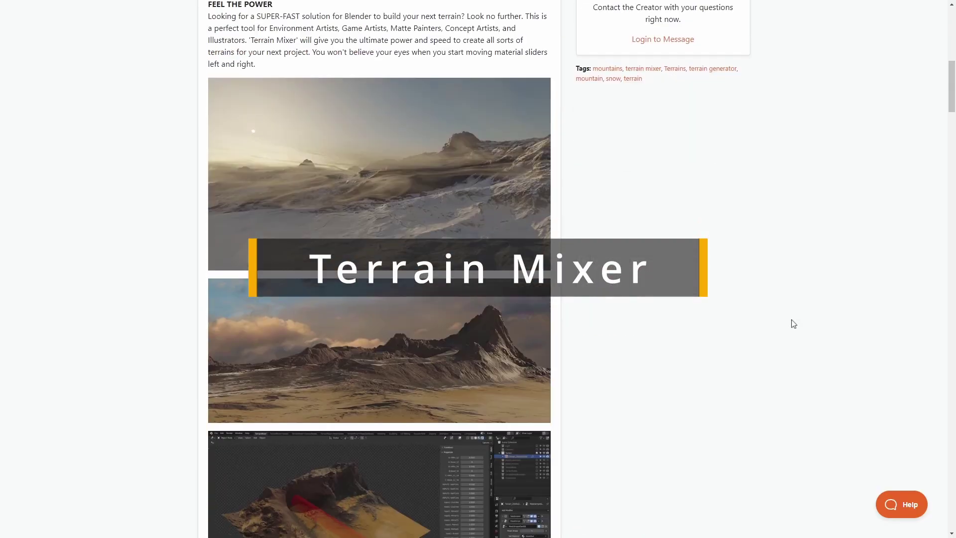